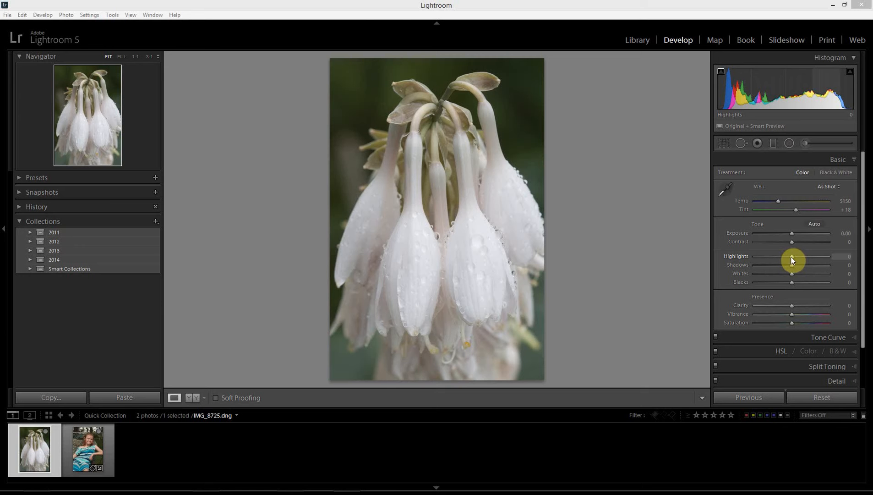
Step: Try opposing Highlights and Whites adjustments on the flower photo, ending with Highlights at +28 and Whites at −34
{"action": "mouse_move", "coordinate": [793, 259]}
{"action": "left_mouse_down"}
{"action": "mouse_move", "coordinate": [834, 259]}
{"action": "mouse_move", "coordinate": [801, 278]}
{"action": "mouse_move", "coordinate": [823, 277]}
{"action": "mouse_move", "coordinate": [718, 276]}
{"action": "left_mouse_up"}
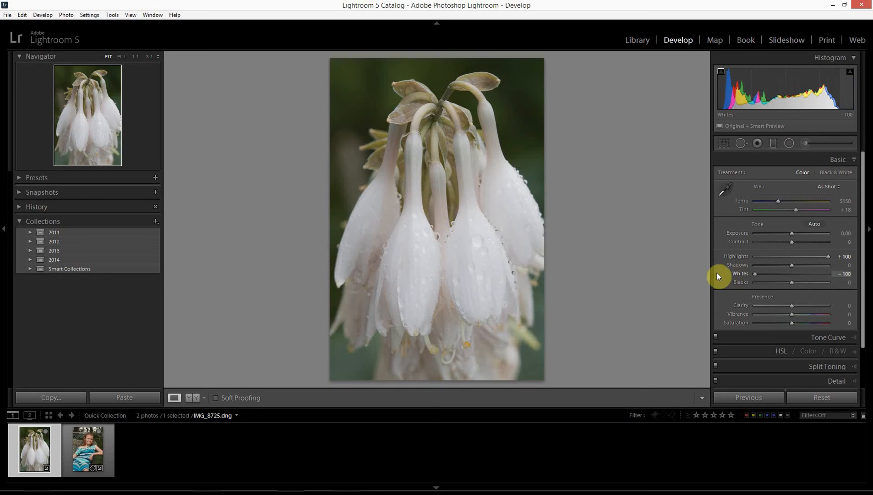
{"action": "left_click_drag", "start_coordinate": [827, 257], "coordinate": [809, 256]}
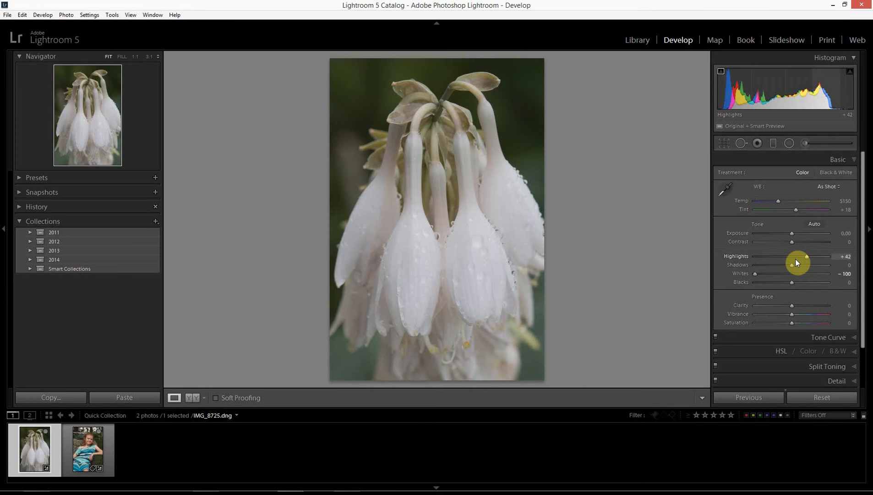
{"action": "mouse_move", "coordinate": [796, 259]}
{"action": "left_mouse_down"}
{"action": "mouse_move", "coordinate": [810, 258]}
{"action": "mouse_move", "coordinate": [762, 257]}
{"action": "mouse_move", "coordinate": [812, 257]}
{"action": "mouse_move", "coordinate": [798, 258]}
{"action": "left_mouse_up"}
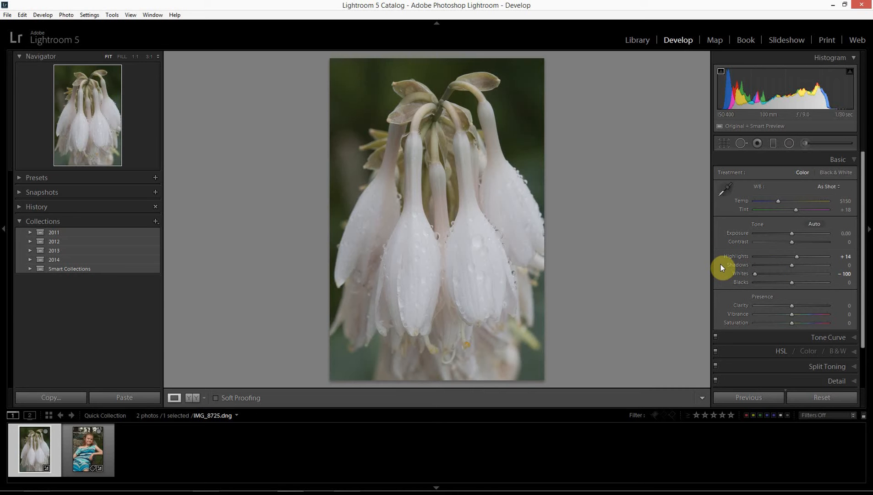
{"action": "mouse_move", "coordinate": [797, 255]}
{"action": "left_mouse_down"}
{"action": "mouse_move", "coordinate": [767, 254]}
{"action": "mouse_move", "coordinate": [806, 257]}
{"action": "left_mouse_up"}
{"action": "left_click_drag", "start_coordinate": [755, 274], "coordinate": [792, 273]}
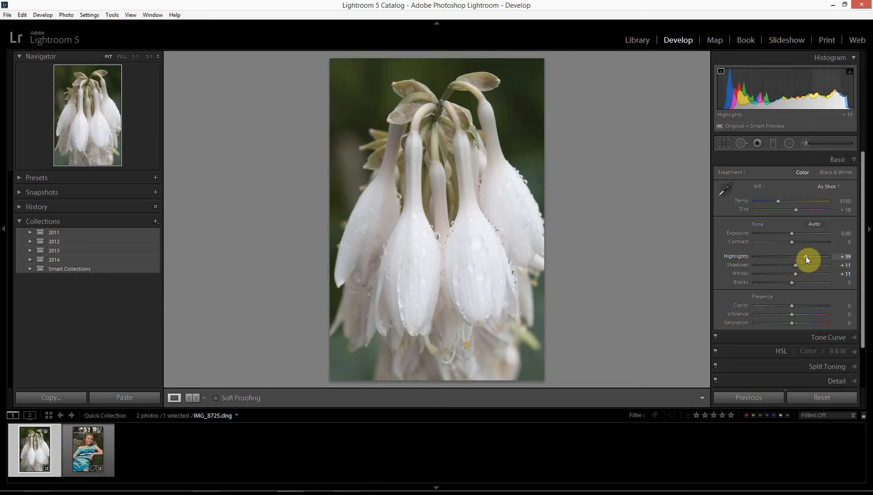
{"action": "left_click_drag", "start_coordinate": [806, 256], "coordinate": [778, 273]}
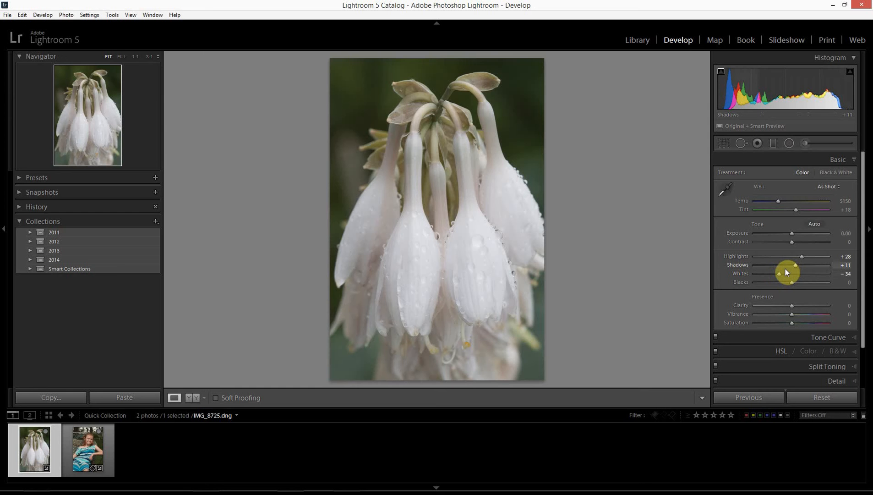
Step: Try lifting the darker tones by setting Shadows to +18 and Blacks to +7
{"action": "mouse_move", "coordinate": [787, 271]}
{"action": "left_mouse_down"}
{"action": "mouse_move", "coordinate": [821, 267]}
{"action": "mouse_move", "coordinate": [798, 266]}
{"action": "left_mouse_up"}
{"action": "mouse_move", "coordinate": [792, 283]}
{"action": "left_mouse_down"}
{"action": "mouse_move", "coordinate": [766, 282]}
{"action": "mouse_move", "coordinate": [791, 281]}
{"action": "left_mouse_up"}
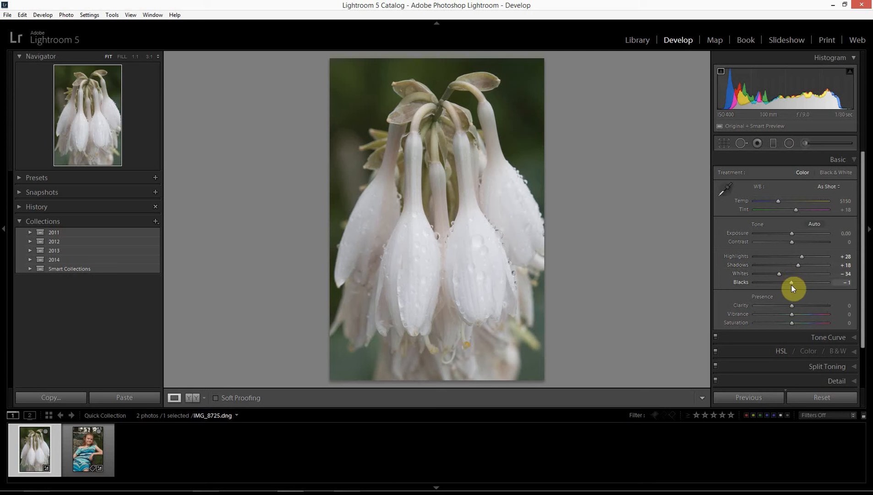
{"action": "mouse_move", "coordinate": [792, 282]}
{"action": "left_mouse_down"}
{"action": "mouse_move", "coordinate": [825, 284]}
{"action": "mouse_move", "coordinate": [776, 283]}
{"action": "mouse_move", "coordinate": [791, 285]}
{"action": "left_mouse_up"}
{"action": "left_click", "coordinate": [384, 307]}
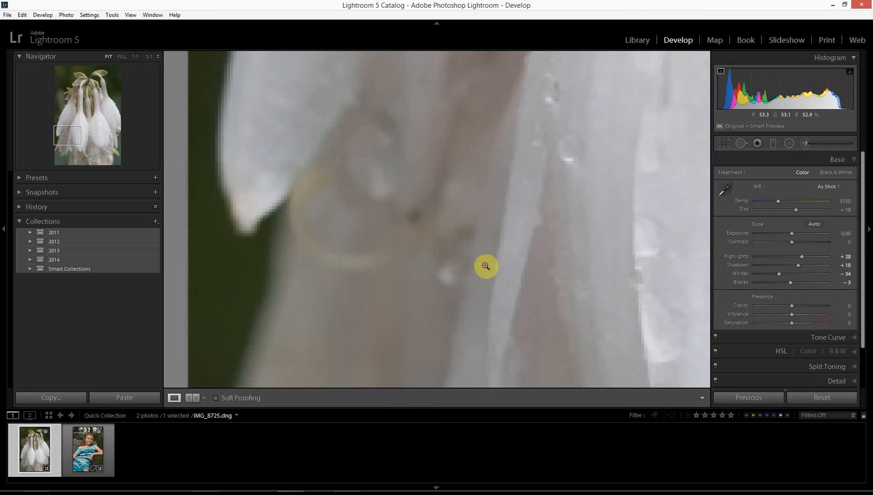
{"action": "left_click", "coordinate": [485, 265]}
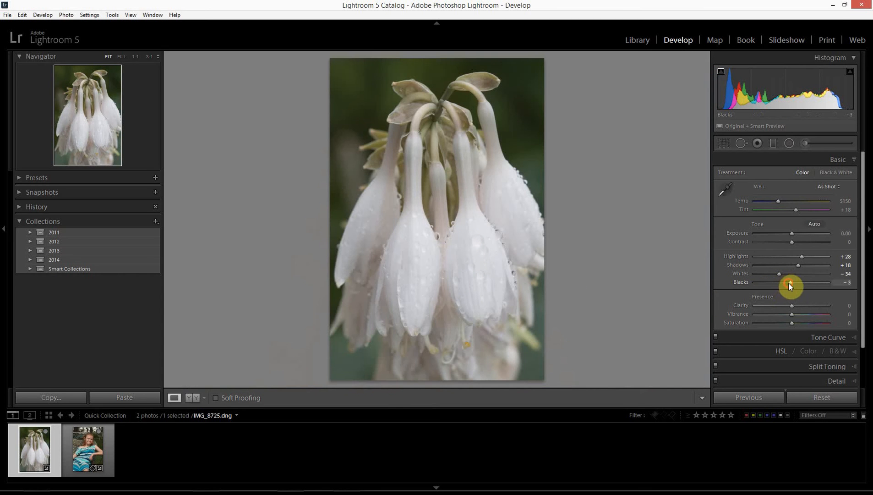
{"action": "left_click_drag", "start_coordinate": [788, 283], "coordinate": [782, 287]}
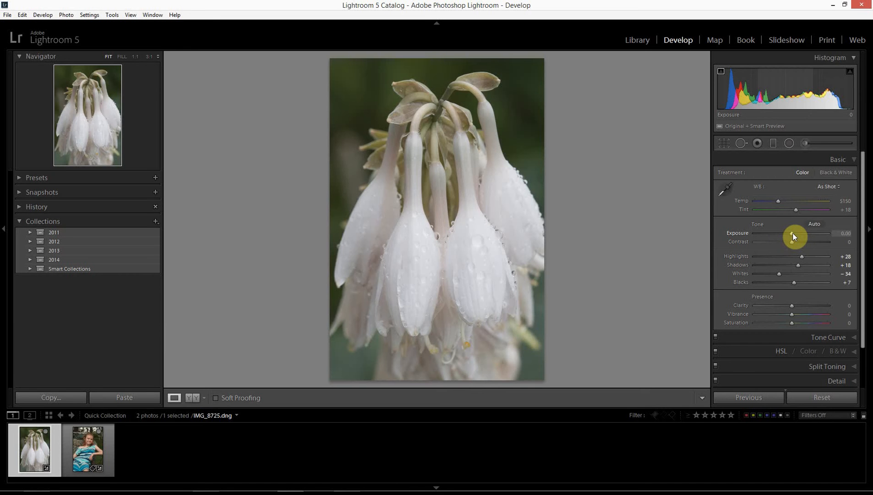
Step: Test the Exposure range down to −5.00 and bring Exposure back to +0.09
{"action": "left_click_drag", "start_coordinate": [793, 233], "coordinate": [760, 237]}
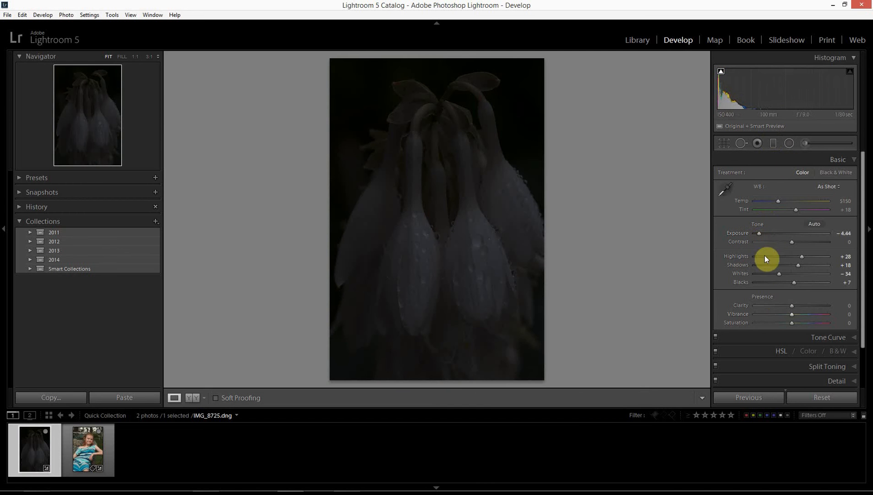
{"action": "left_click_drag", "start_coordinate": [759, 233], "coordinate": [791, 233]}
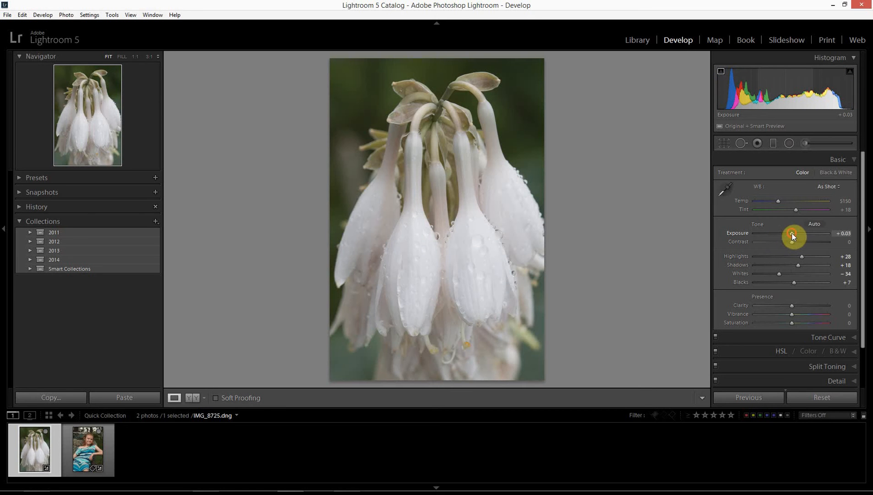
{"action": "left_click_drag", "start_coordinate": [792, 234], "coordinate": [752, 234]}
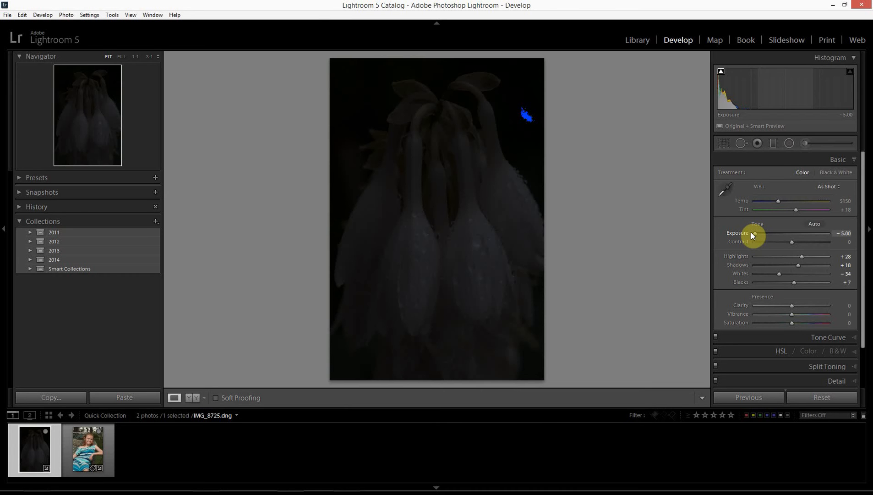
{"action": "left_click_drag", "start_coordinate": [751, 232], "coordinate": [795, 236]}
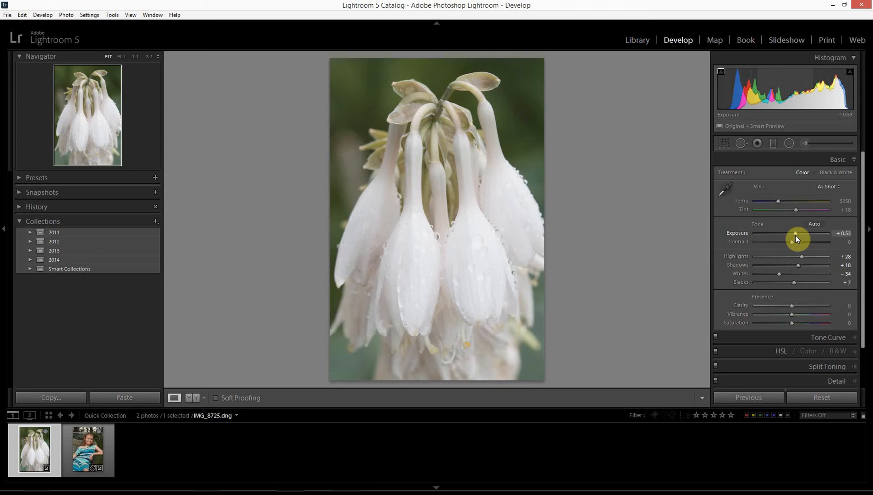
{"action": "left_click_drag", "start_coordinate": [796, 235], "coordinate": [791, 233]}
{"action": "mouse_move", "coordinate": [795, 233]}
{"action": "left_mouse_down"}
{"action": "mouse_move", "coordinate": [836, 235]}
{"action": "mouse_move", "coordinate": [753, 237]}
{"action": "mouse_move", "coordinate": [791, 235]}
{"action": "left_mouse_up"}
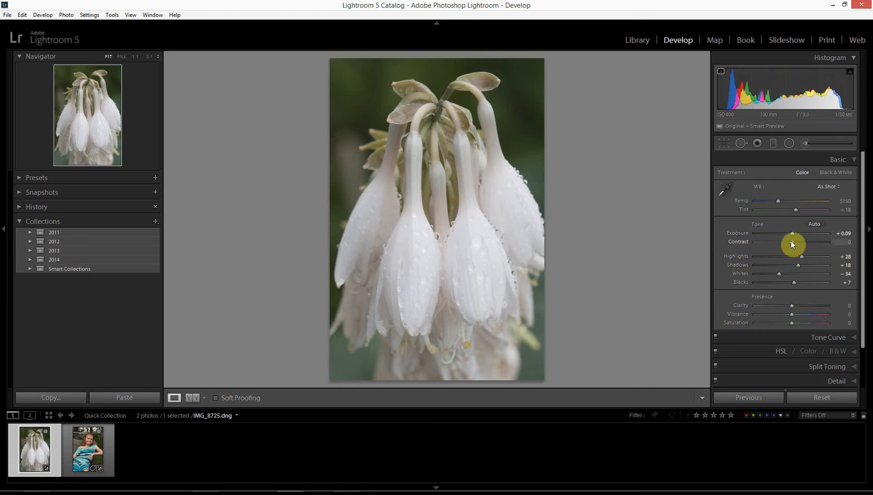
Step: Try Contrast at −100, and reset it and all other Tone adjustments to their defaults
{"action": "left_click_drag", "start_coordinate": [791, 243], "coordinate": [749, 242]}
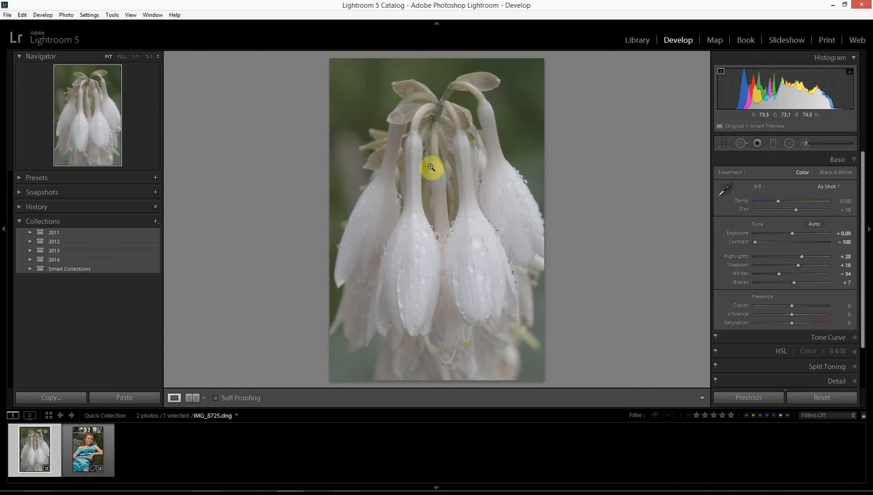
{"action": "double_click", "coordinate": [741, 241]}
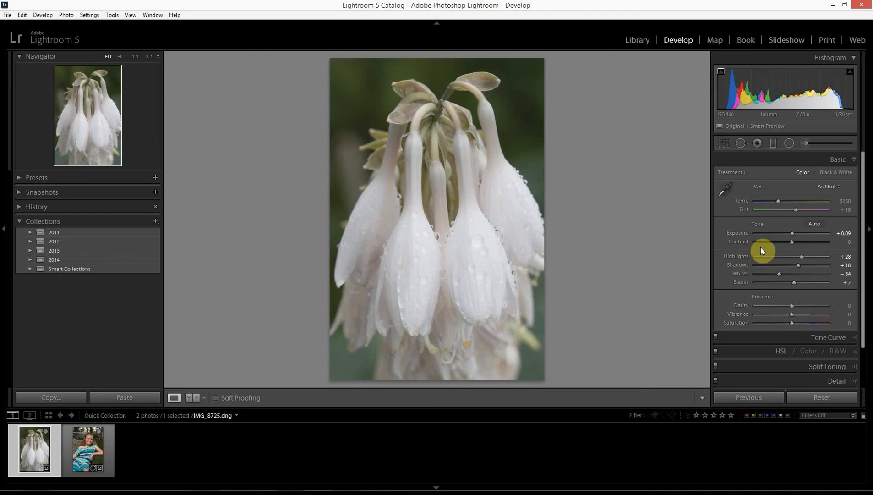
{"action": "double_click", "coordinate": [742, 274]}
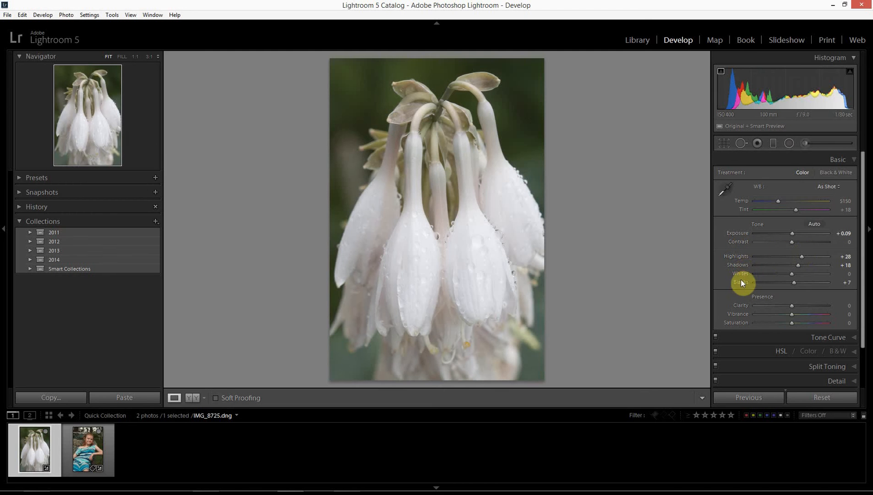
{"action": "double_click", "coordinate": [741, 265]}
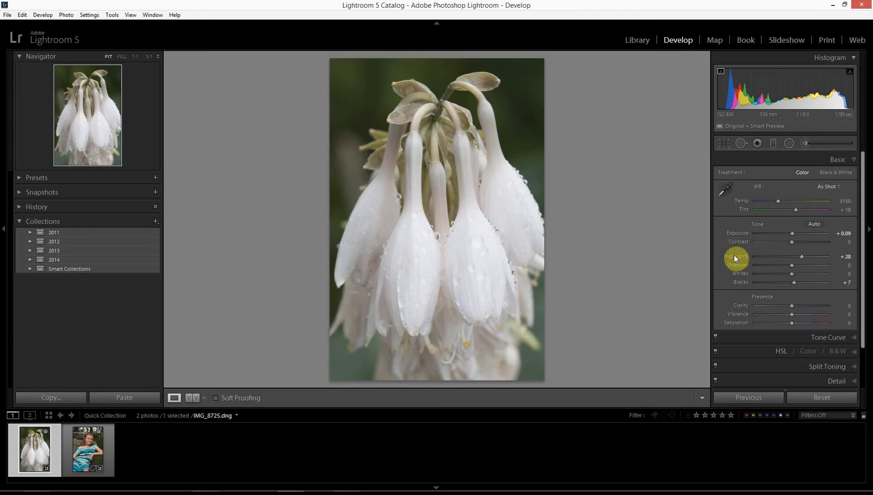
{"action": "double_click", "coordinate": [756, 225]}
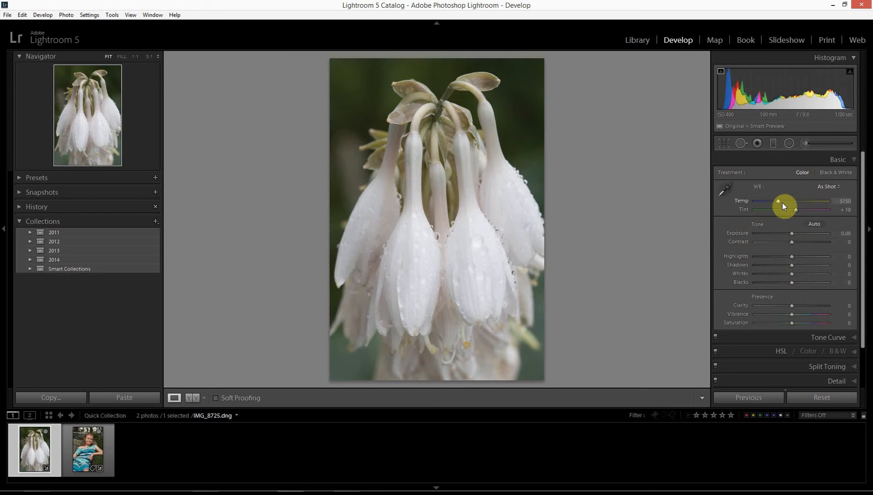
Step: Try a color temperature of 3118 with raised Contrast, and restore the default Tone settings and As Shot white balance
{"action": "left_click_drag", "start_coordinate": [779, 202], "coordinate": [764, 202]}
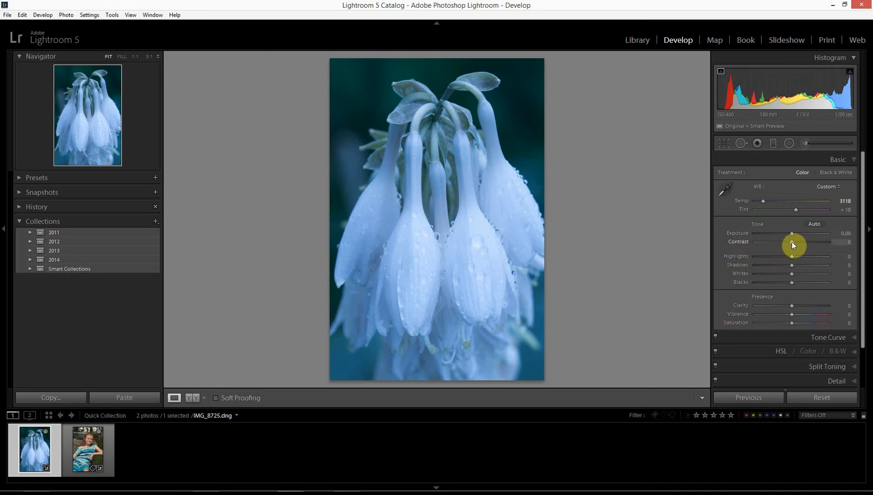
{"action": "left_click_drag", "start_coordinate": [792, 242], "coordinate": [813, 242]}
{"action": "double_click", "coordinate": [755, 224]}
{"action": "left_click", "coordinate": [827, 186]}
{"action": "left_click", "coordinate": [816, 201]}
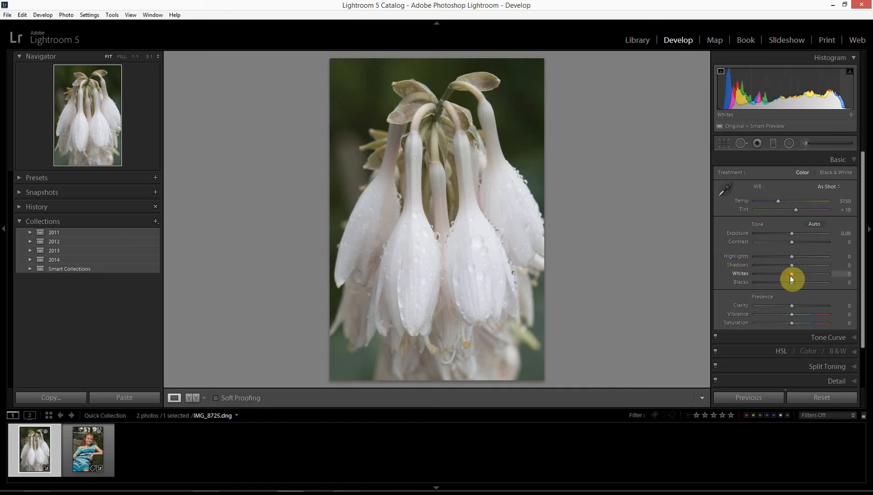
Step: Try a small Whites increase, reset it, and preview highlight clipping near the neutral Whites setting
{"action": "left_click_drag", "start_coordinate": [791, 277], "coordinate": [798, 277]}
{"action": "double_click", "coordinate": [745, 274]}
{"action": "left_click_drag", "start_coordinate": [792, 276], "coordinate": [792, 275], "text": "alt"}
{"action": "left_click", "coordinate": [791, 274], "text": "alt"}
{"action": "left_click", "coordinate": [792, 273], "text": "alt"}
{"action": "left_click", "coordinate": [792, 273], "text": "alt"}
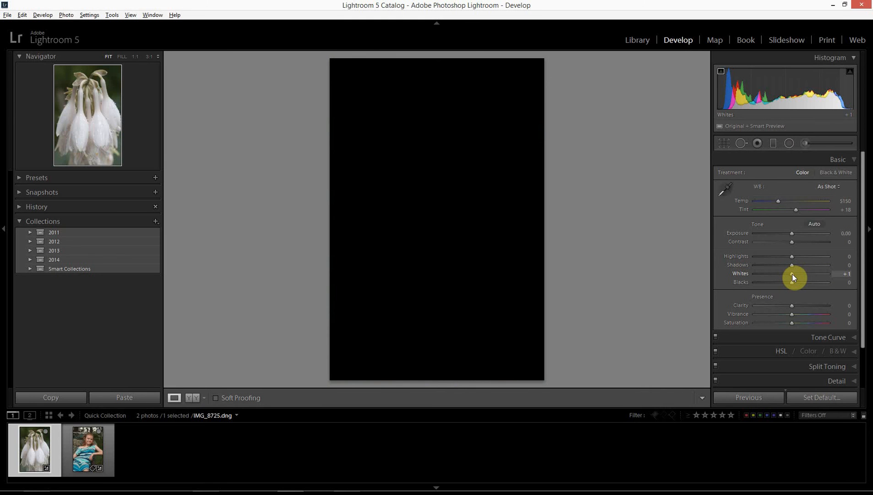
{"action": "left_click", "coordinate": [792, 273], "text": "alt"}
Step: Preview highlight clipping with Whites at +100, and reset Whites to 0
{"action": "left_click_drag", "start_coordinate": [792, 273], "coordinate": [829, 272]}
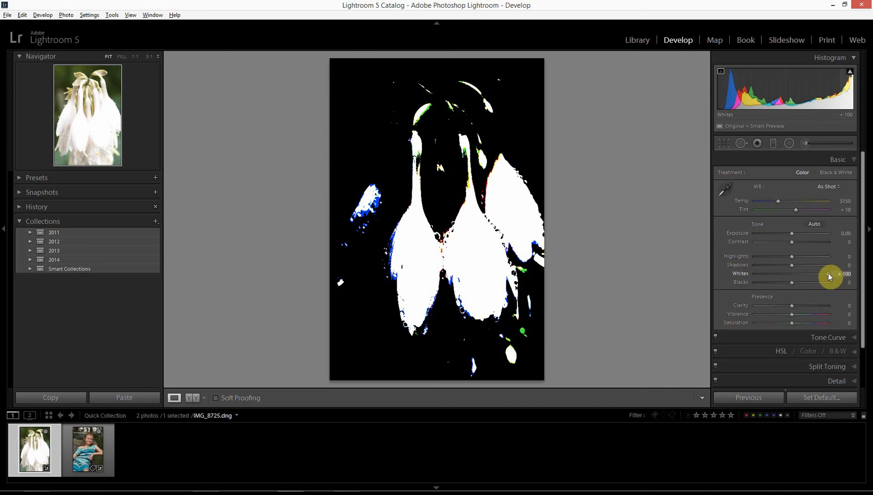
{"action": "mouse_move", "coordinate": [828, 273]}
{"action": "left_mouse_down"}
{"action": "mouse_move", "coordinate": [813, 273]}
{"action": "mouse_move", "coordinate": [829, 273]}
{"action": "left_mouse_up"}
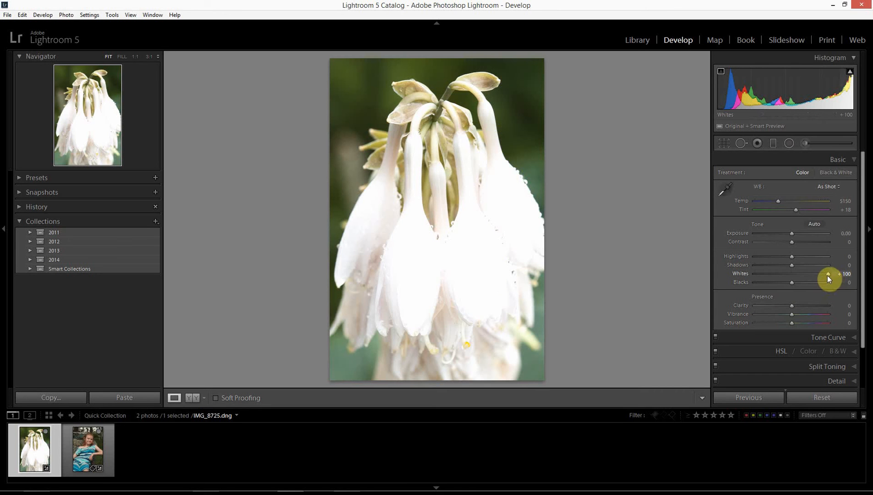
{"action": "double_click", "coordinate": [739, 274]}
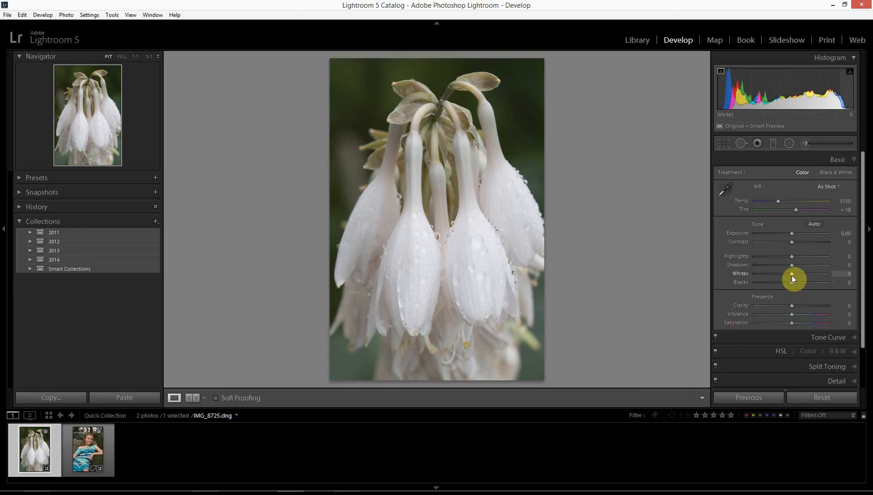
Step: Set Whites to +30 using the clipping preview, and turn on the highlight clipping overlay to check the blown areas
{"action": "left_click_drag", "start_coordinate": [792, 275], "coordinate": [803, 275]}
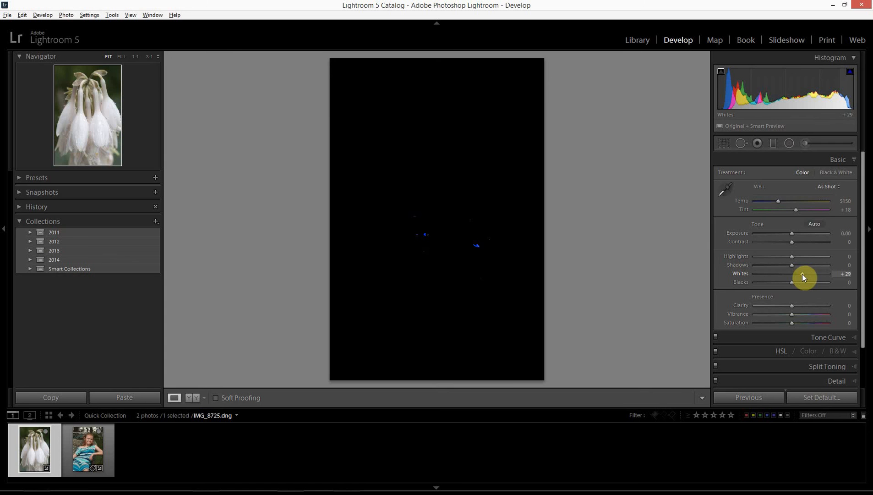
{"action": "left_click_drag", "start_coordinate": [802, 277], "coordinate": [802, 277]}
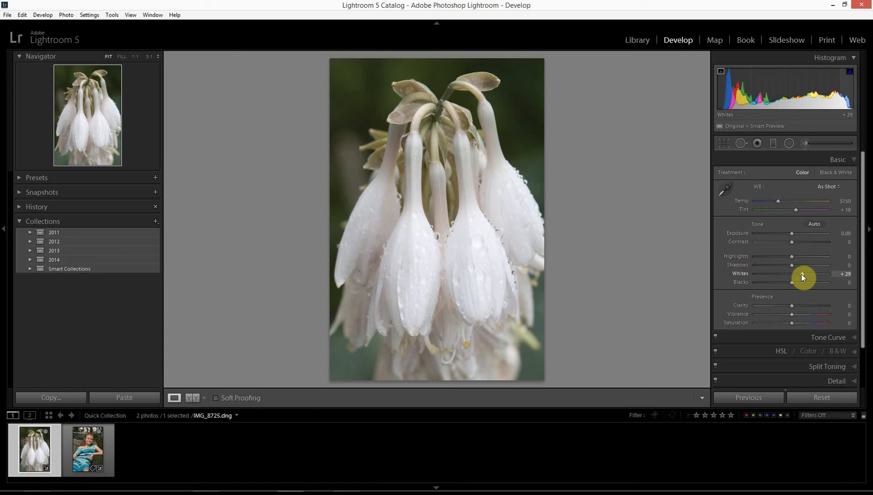
{"action": "mouse_move", "coordinate": [851, 74]}
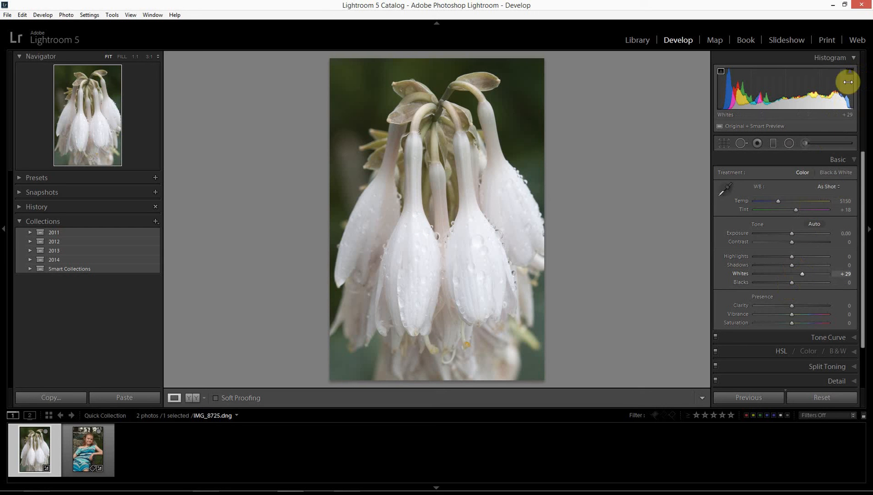
{"action": "key", "text": "alt"}
{"action": "left_click_drag", "start_coordinate": [805, 277], "coordinate": [807, 276]}
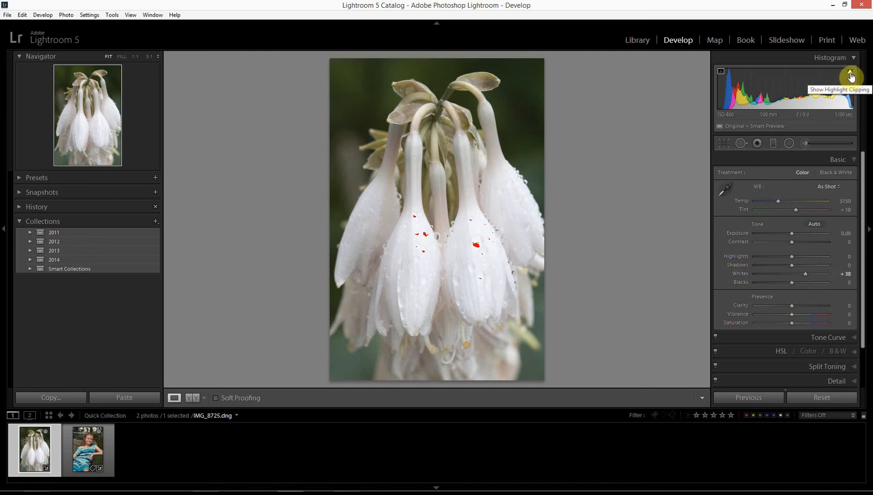
{"action": "left_click", "coordinate": [851, 75]}
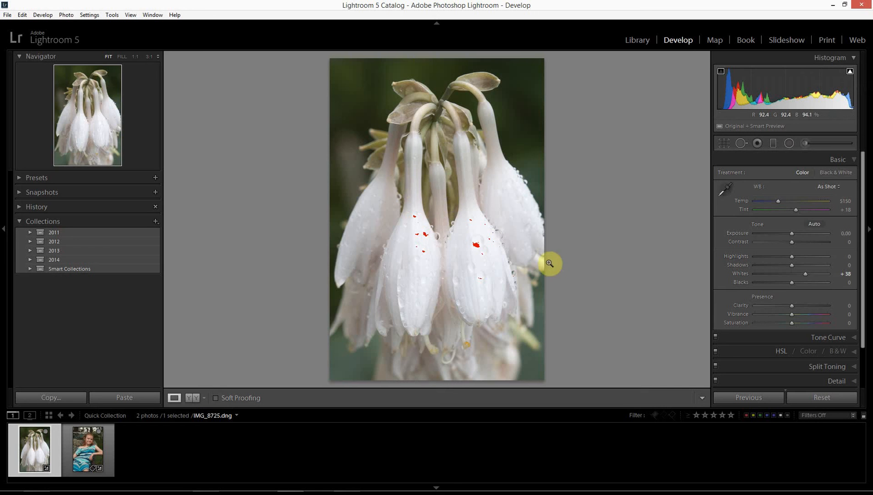
{"action": "left_click", "coordinate": [805, 275], "text": "alt"}
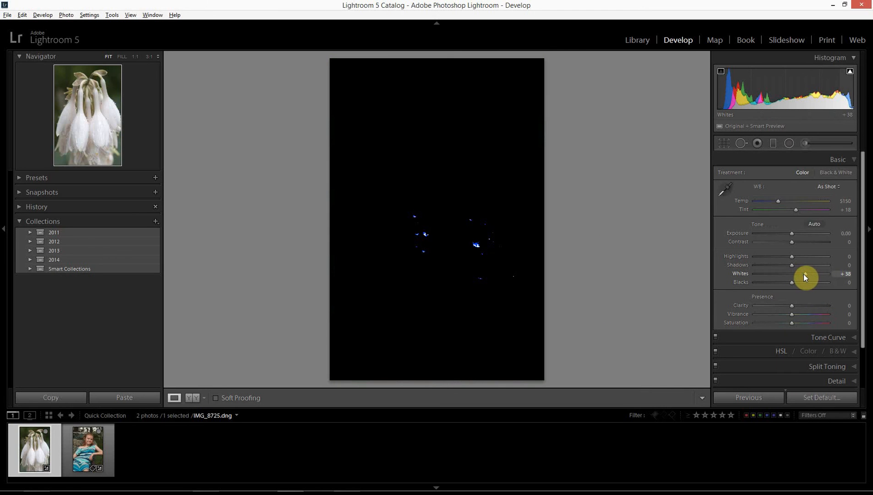
{"action": "left_click_drag", "start_coordinate": [806, 278], "coordinate": [803, 277]}
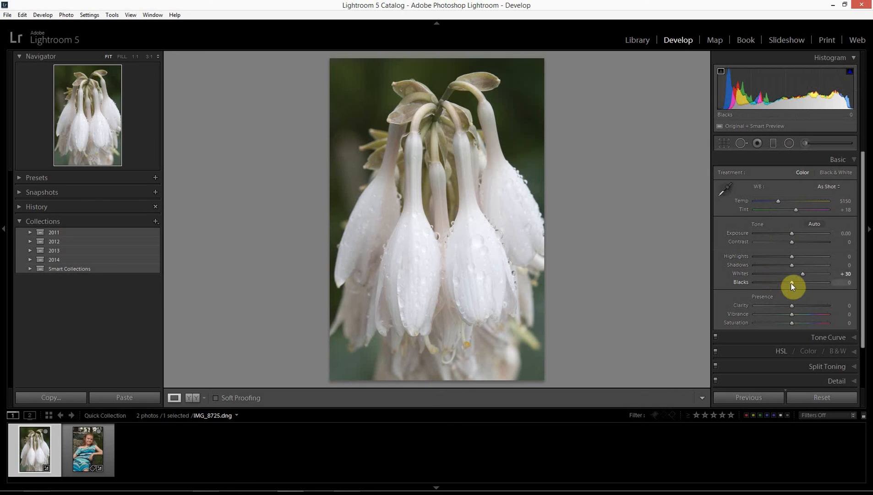
Step: Set Blacks to −24 while checking the shadow clipping preview
{"action": "left_click_drag", "start_coordinate": [791, 282], "coordinate": [789, 282]}
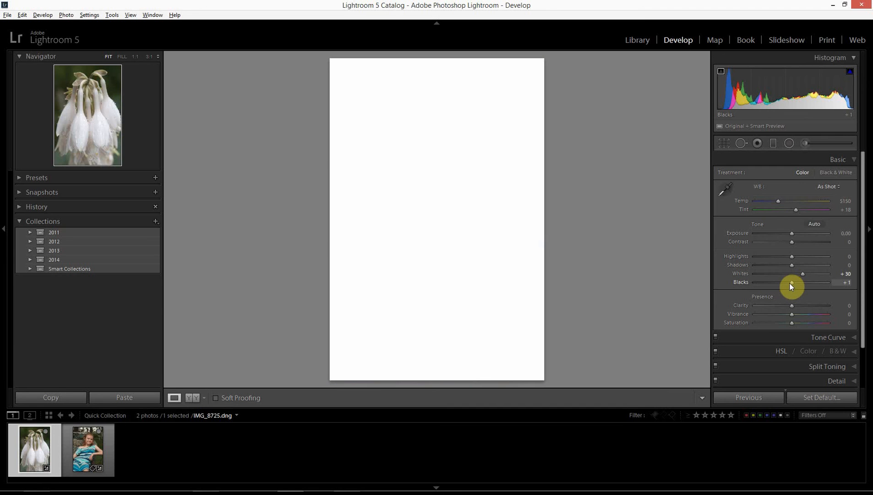
{"action": "left_click_drag", "start_coordinate": [789, 282], "coordinate": [781, 283]}
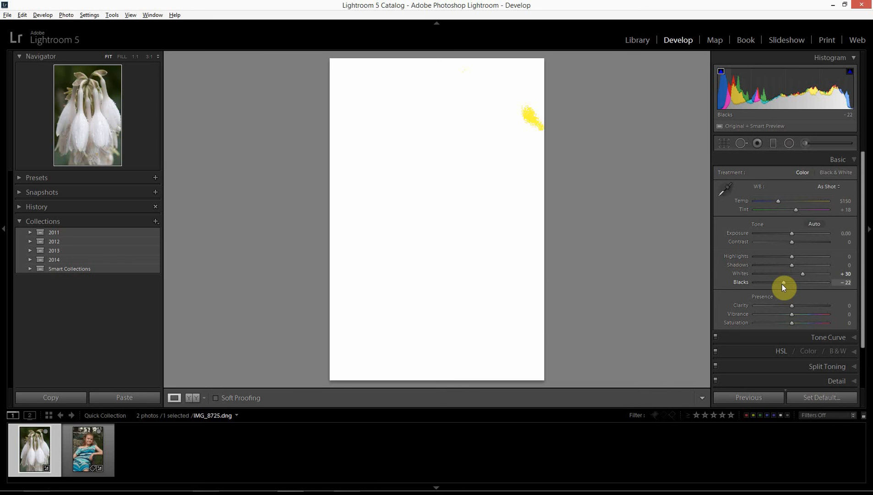
{"action": "left_click_drag", "start_coordinate": [782, 283], "coordinate": [780, 284]}
{"action": "left_click", "coordinate": [782, 283], "text": "alt"}
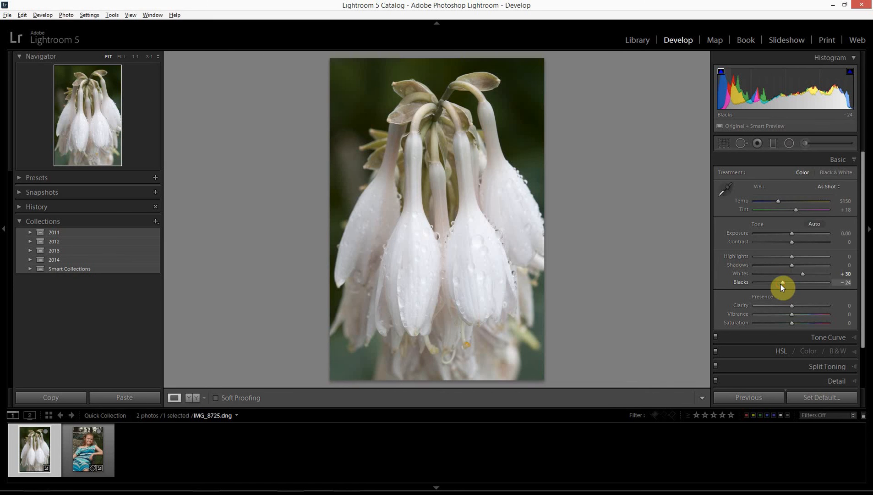
Step: Preview shadow clipping at the current Blacks setting and highlight clipping at the current Whites setting
{"action": "left_click", "coordinate": [780, 283], "text": "alt"}
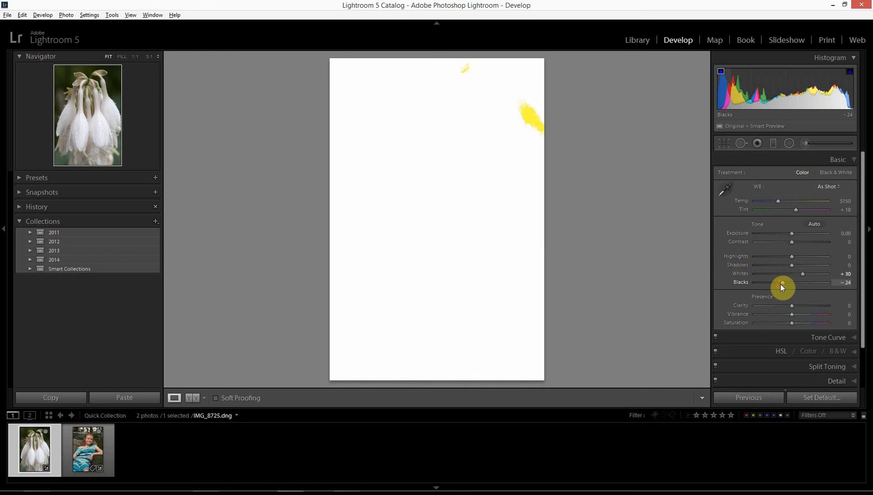
{"action": "left_click", "coordinate": [780, 283], "text": "alt"}
{"action": "left_click_drag", "start_coordinate": [780, 283], "coordinate": [780, 284]}
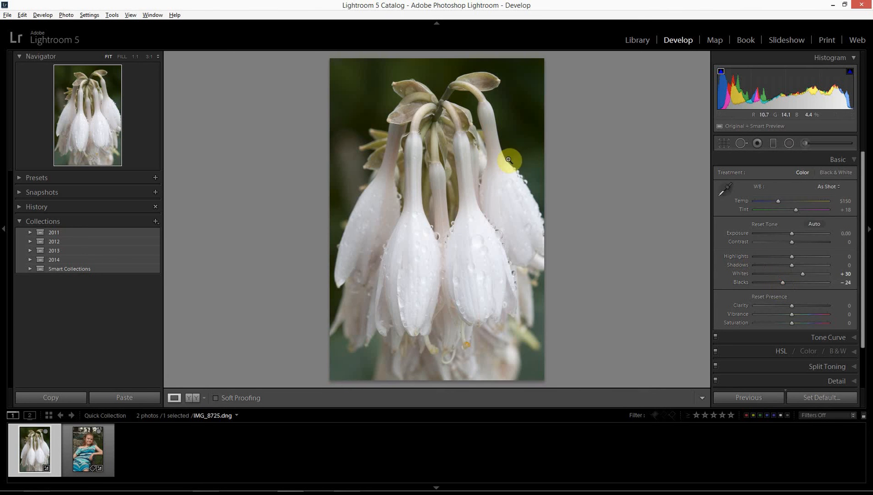
{"action": "left_click", "coordinate": [782, 283], "text": "alt"}
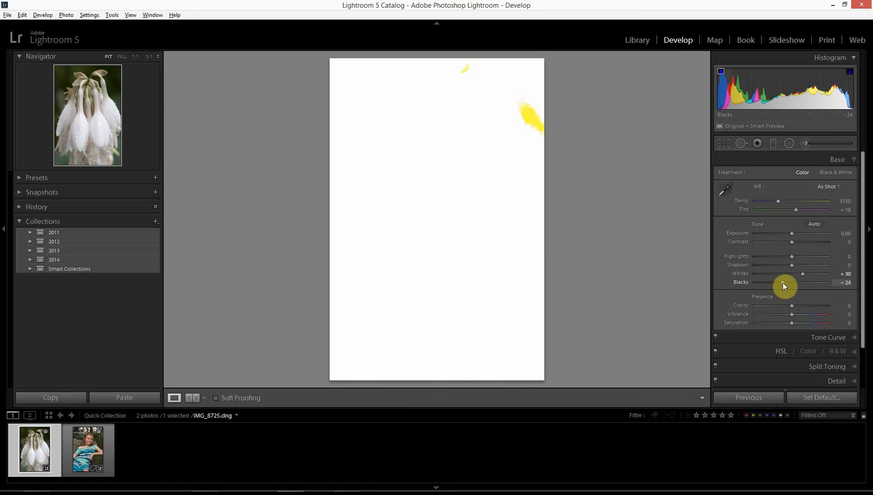
{"action": "left_click_drag", "start_coordinate": [783, 283], "coordinate": [783, 282]}
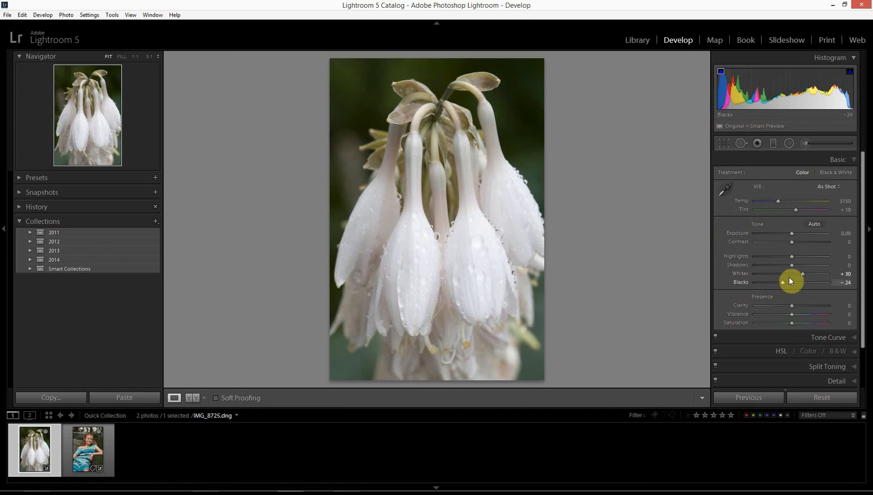
{"action": "left_click", "coordinate": [803, 274], "text": "alt"}
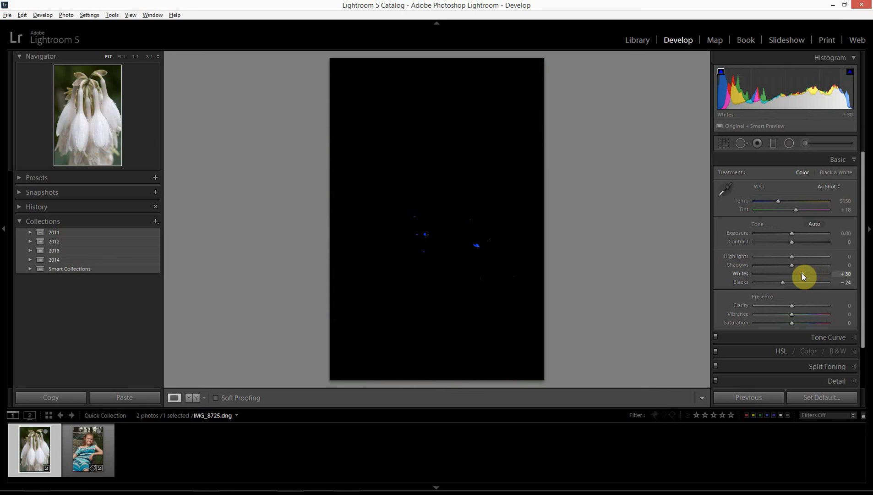
{"action": "left_click_drag", "start_coordinate": [803, 274], "coordinate": [801, 275]}
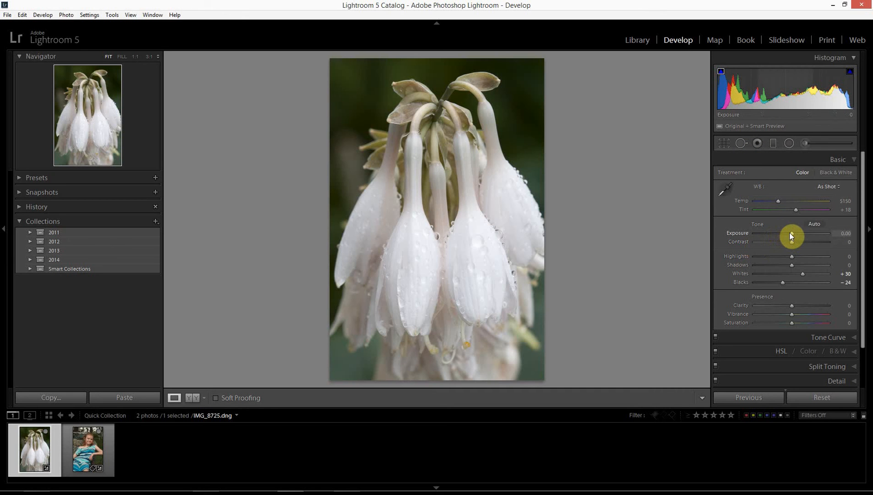
Step: Try small Exposure increases up to +0.22 on the flower photo, and set Exposure to +0.16
{"action": "left_click_drag", "start_coordinate": [791, 233], "coordinate": [792, 233]}
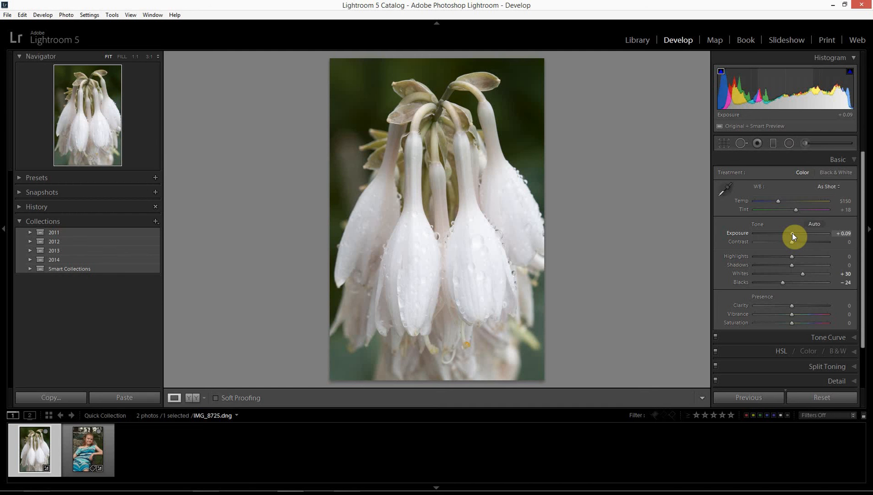
{"action": "double_click", "coordinate": [791, 232]}
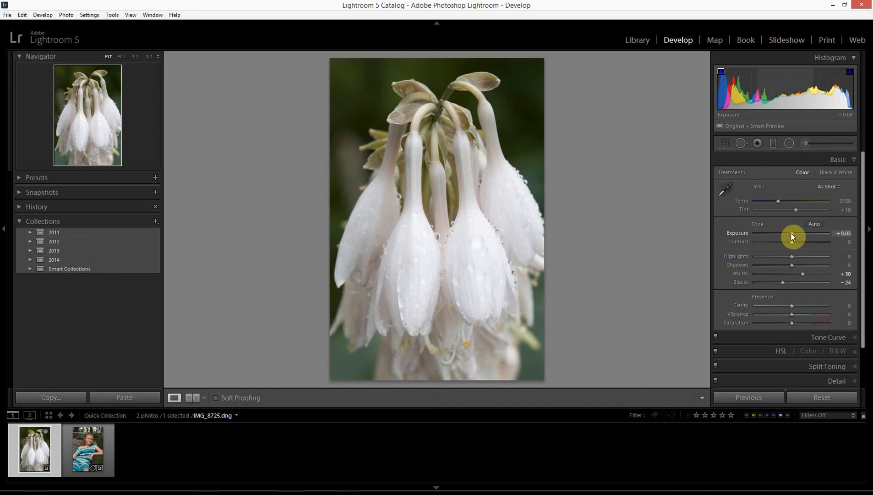
{"action": "left_click_drag", "start_coordinate": [792, 232], "coordinate": [792, 232]}
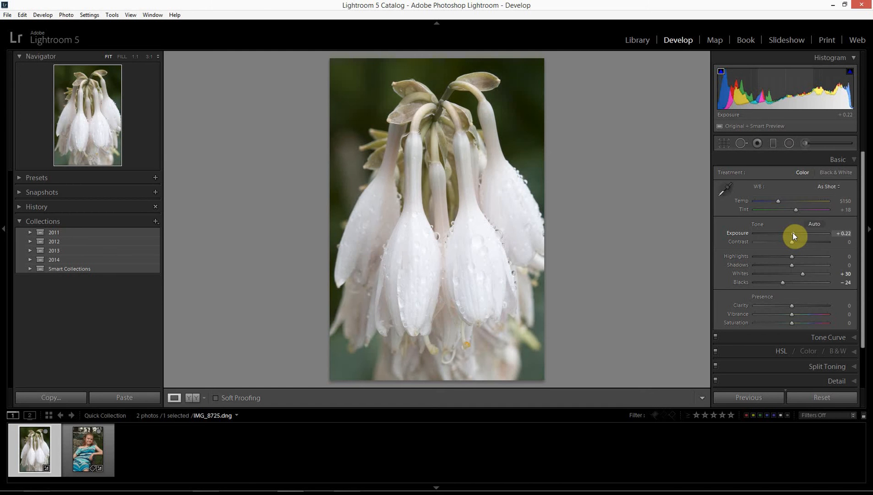
{"action": "left_click_drag", "start_coordinate": [794, 236], "coordinate": [793, 235]}
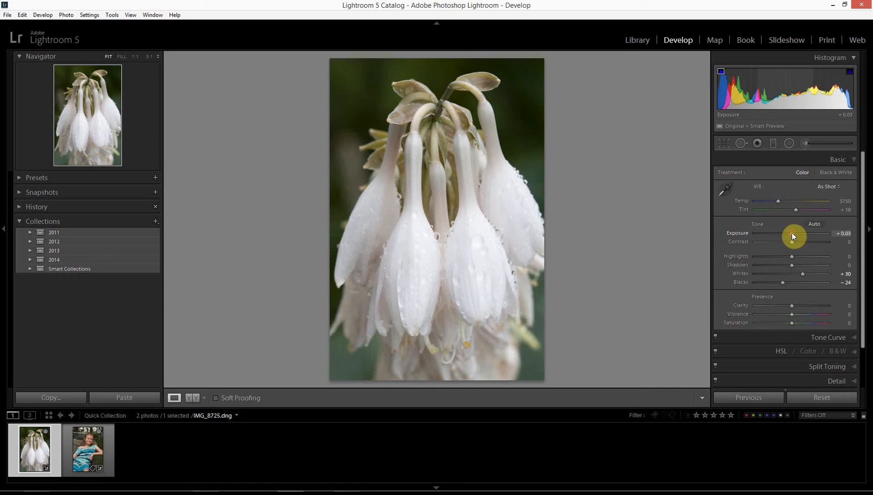
{"action": "left_click_drag", "start_coordinate": [794, 236], "coordinate": [795, 235]}
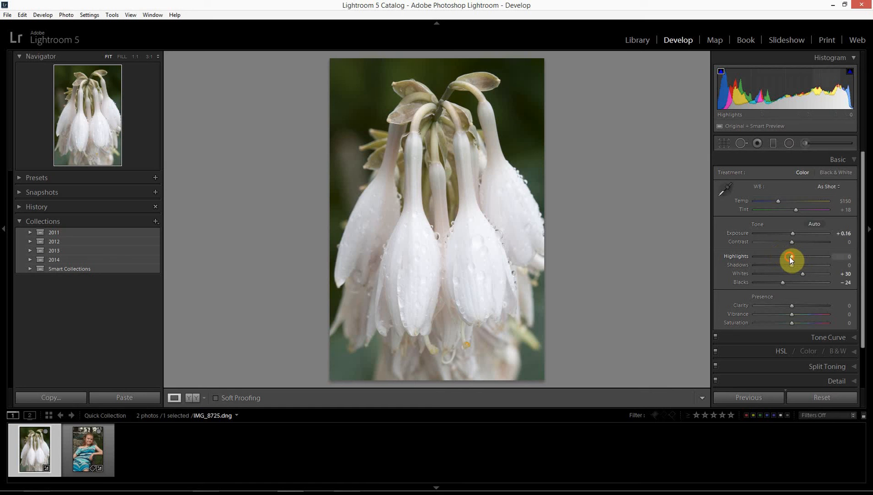
Step: Try Highlights at +45, and lower it to −34 while checking the highlight clipping preview
{"action": "left_click_drag", "start_coordinate": [792, 256], "coordinate": [808, 256]}
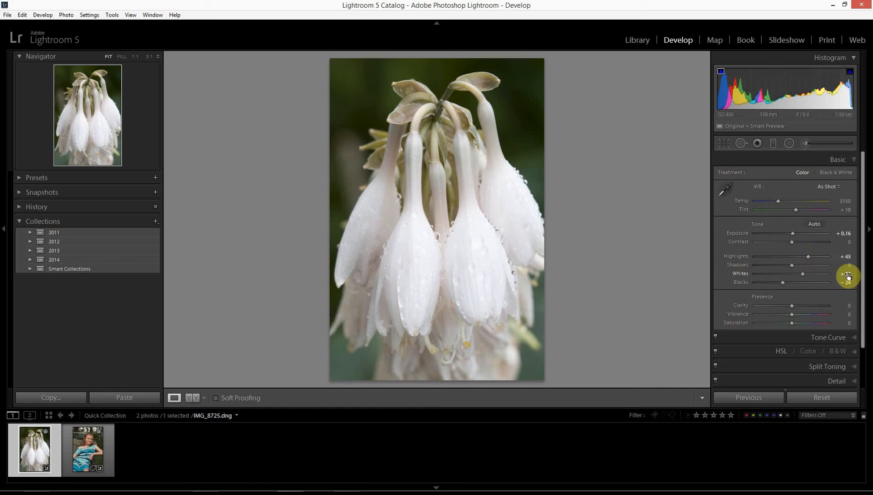
{"action": "left_click_drag", "start_coordinate": [808, 256], "coordinate": [781, 259]}
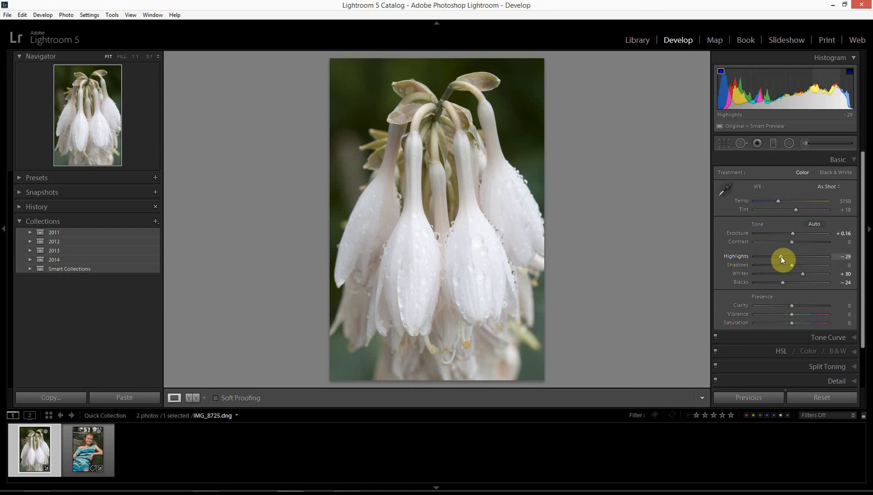
{"action": "left_click", "coordinate": [781, 257], "text": "alt"}
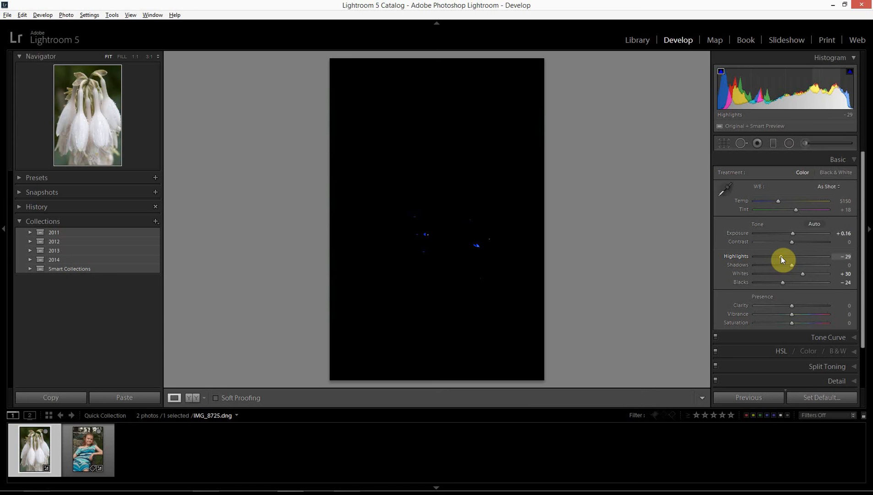
{"action": "mouse_move", "coordinate": [781, 256]}
{"action": "left_mouse_down"}
{"action": "mouse_move", "coordinate": [832, 260]}
{"action": "mouse_move", "coordinate": [781, 266]}
{"action": "left_mouse_up"}
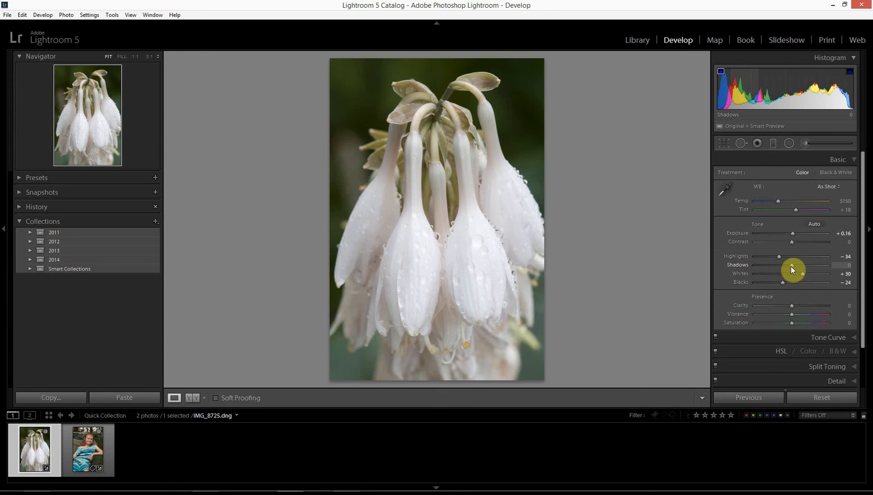
Step: Try Shadows at −100, set it to −43, and lower Highlights to −45
{"action": "left_click_drag", "start_coordinate": [791, 270], "coordinate": [770, 275]}
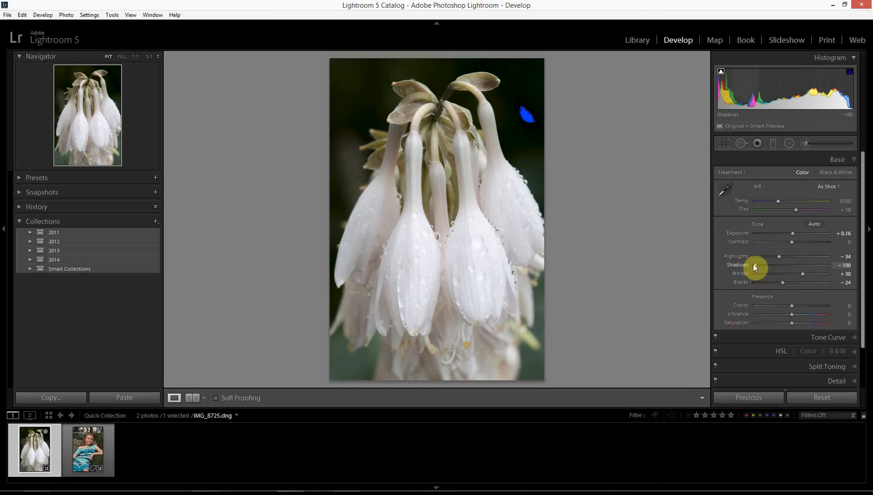
{"action": "left_click_drag", "start_coordinate": [755, 265], "coordinate": [775, 265]}
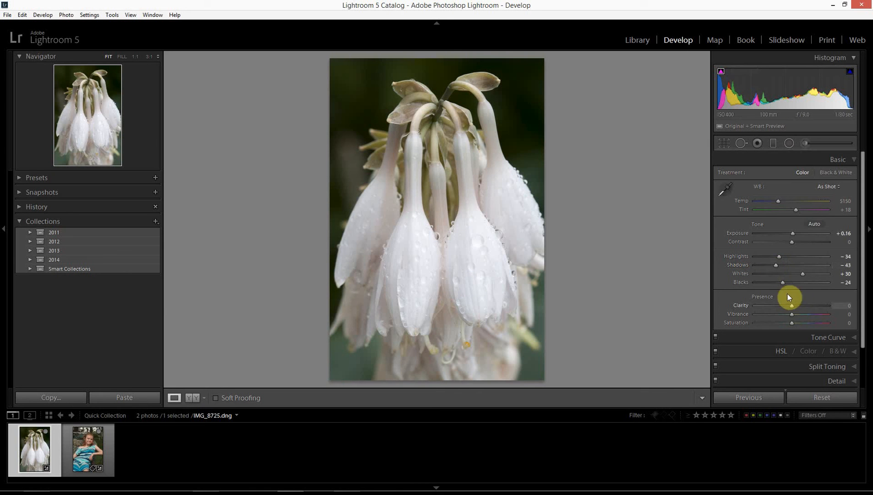
{"action": "left_click_drag", "start_coordinate": [779, 256], "coordinate": [775, 260]}
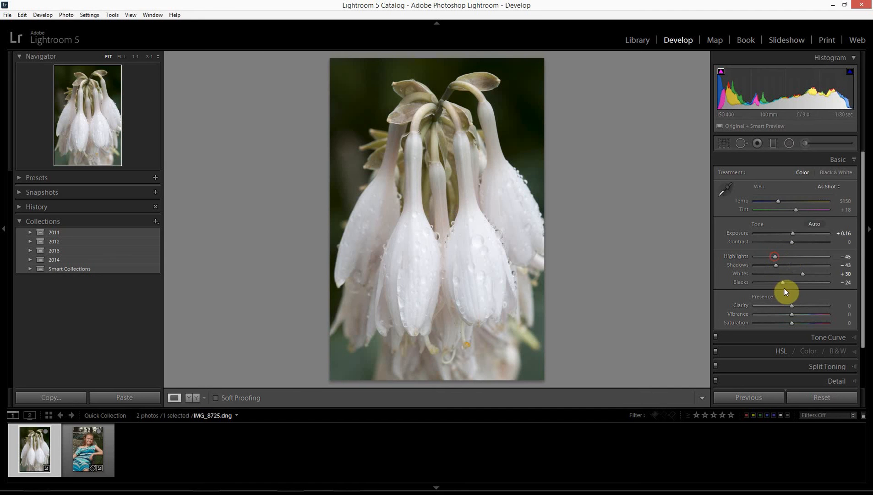
Step: Check the Whites clipping preview and set the flower photo's Contrast to +23
{"action": "left_click", "coordinate": [802, 275], "text": "alt"}
{"action": "mouse_move", "coordinate": [791, 242]}
{"action": "left_mouse_down"}
{"action": "mouse_move", "coordinate": [831, 242]}
{"action": "mouse_move", "coordinate": [800, 246]}
{"action": "left_mouse_up"}
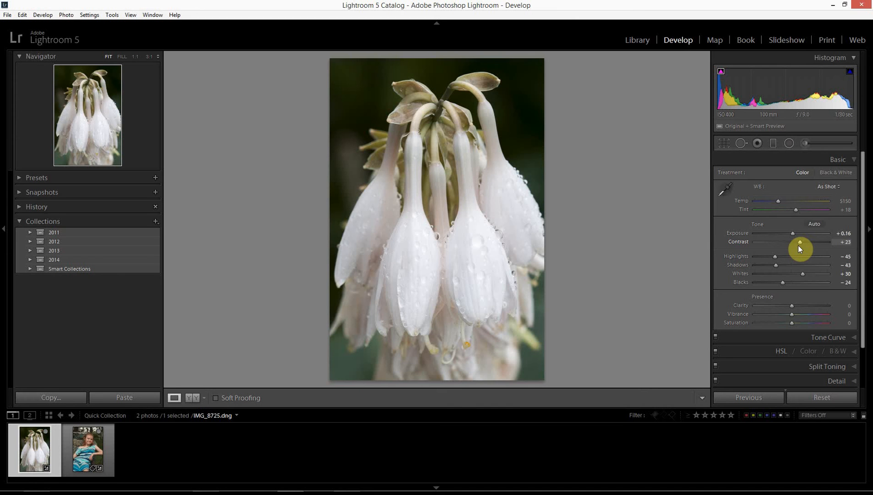
Step: Compare the flower photo's before and after views several times, ending on the adjusted version
{"action": "key", "text": "backslash"}
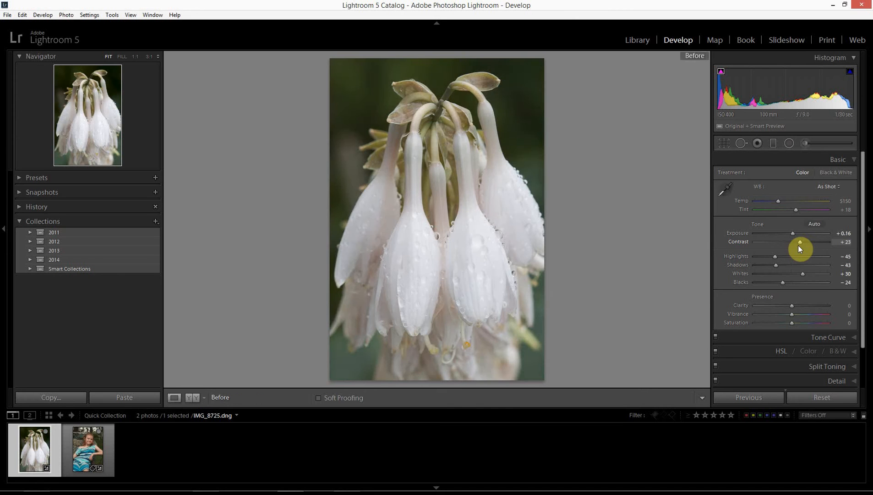
{"action": "key", "text": "backslash"}
{"action": "key", "text": "backslash"}
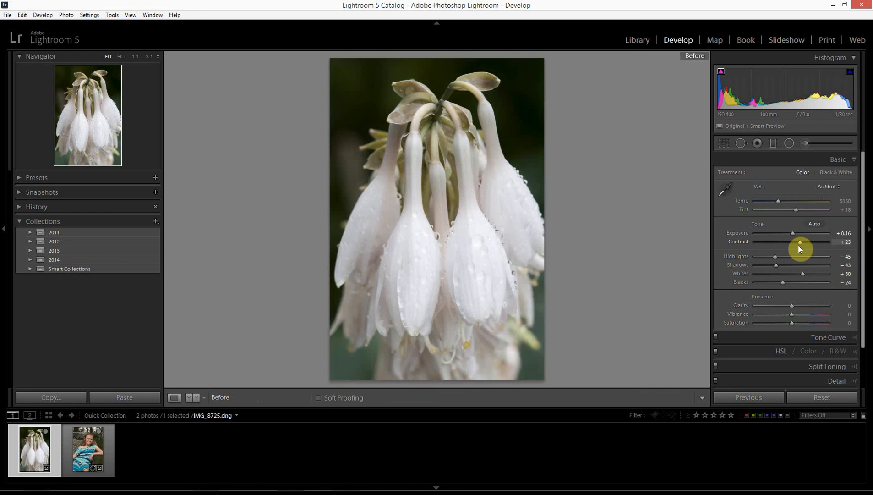
{"action": "key", "text": "backslash"}
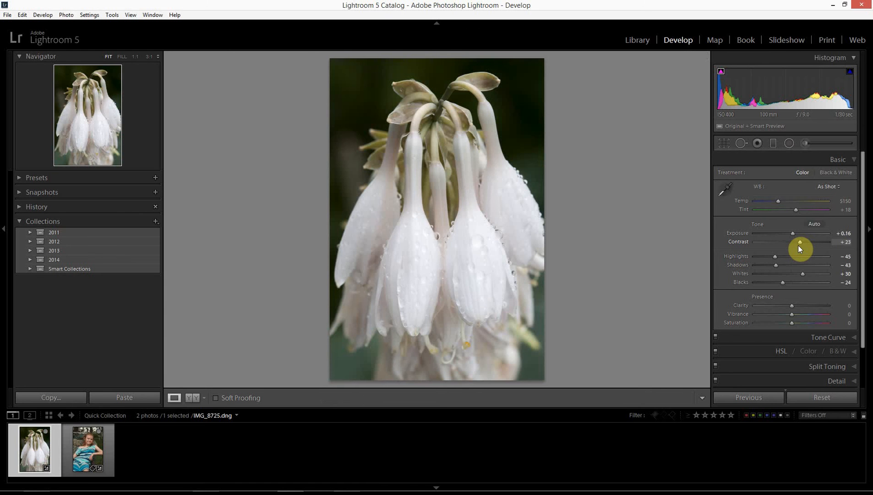
{"action": "key", "text": "backslash"}
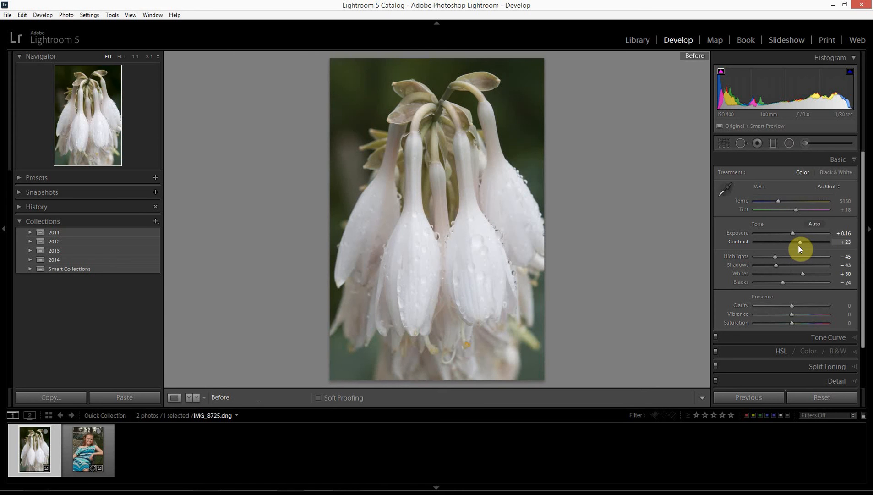
{"action": "key", "text": "backslash"}
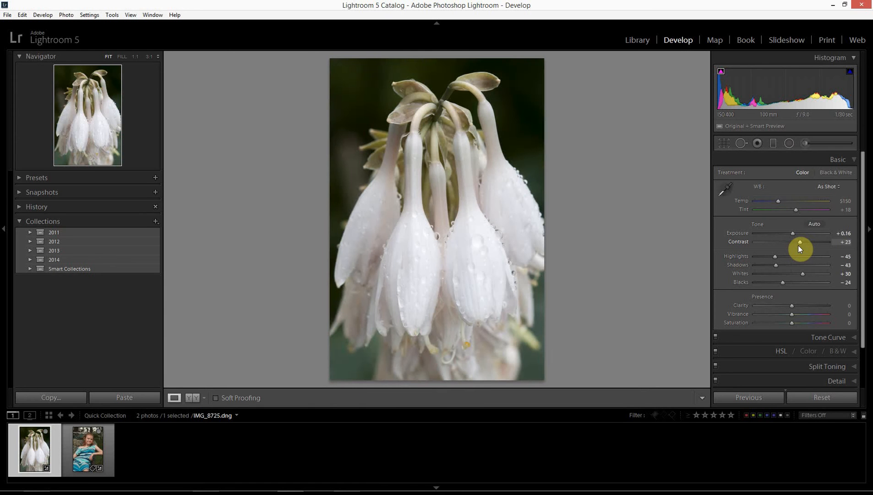
{"action": "key", "text": "backslash"}
{"action": "key", "text": "backslash"}
Step: Open the portrait IMG_8432.dng and set Whites to +30 and Blacks to −19 using clipping previews
{"action": "left_click", "coordinate": [86, 439]}
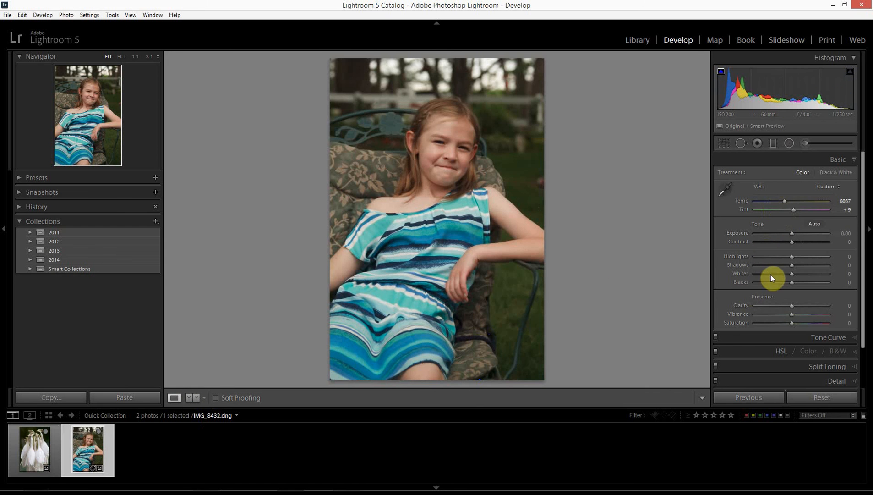
{"action": "key", "text": "alt"}
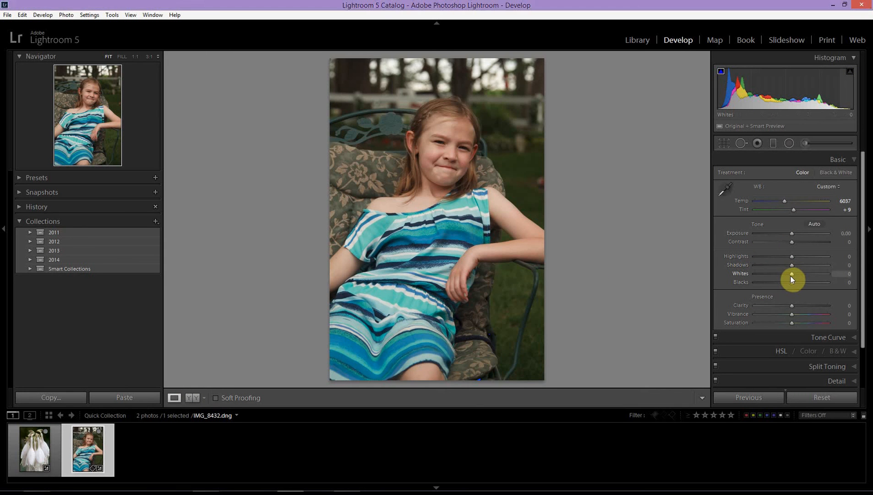
{"action": "mouse_move", "coordinate": [793, 275]}
{"action": "left_mouse_down"}
{"action": "mouse_move", "coordinate": [803, 277]}
{"action": "mouse_move", "coordinate": [785, 284]}
{"action": "left_mouse_up"}
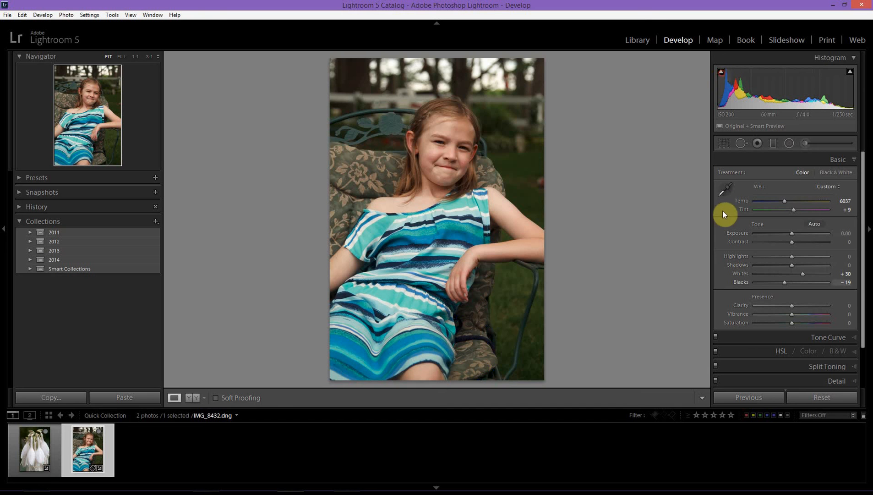
Step: Set the portrait's Exposure to +0.40, Contrast to +16, Highlights to −40 and Shadows to −22, and compare it with the before view
{"action": "left_click_drag", "start_coordinate": [793, 233], "coordinate": [796, 233]}
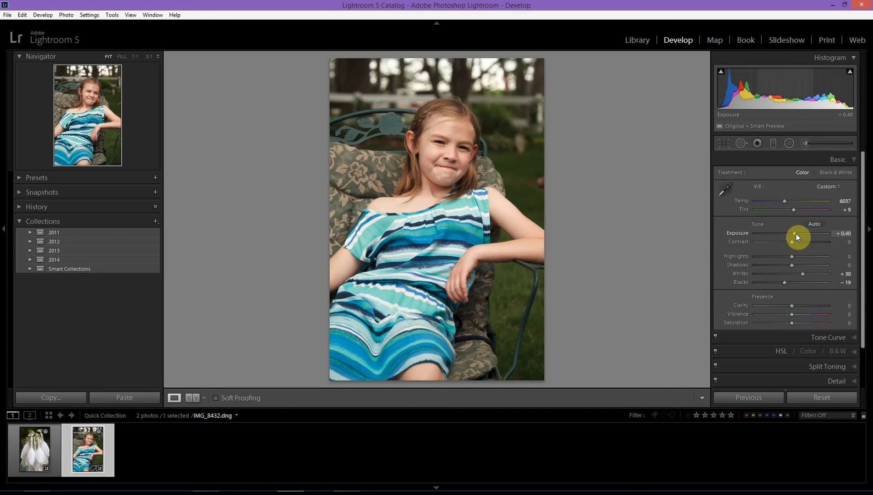
{"action": "left_click", "coordinate": [801, 274], "text": "alt"}
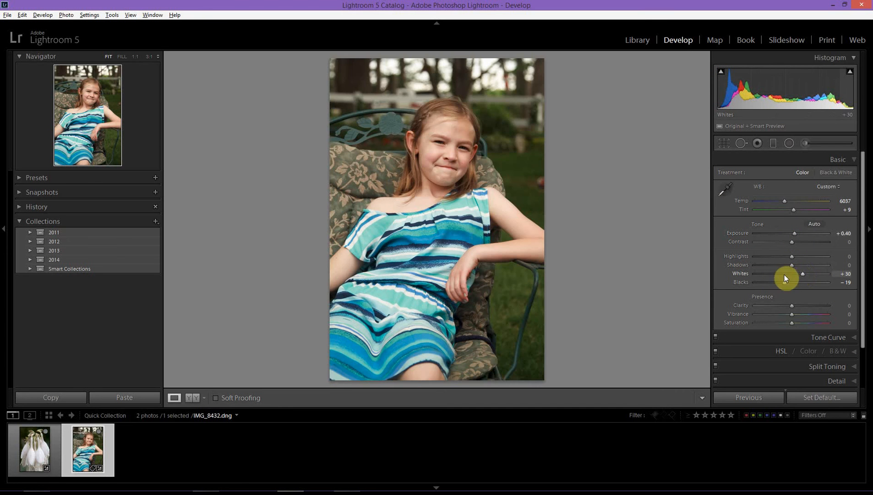
{"action": "left_click_drag", "start_coordinate": [791, 257], "coordinate": [798, 235]}
{"action": "key", "text": "backslash"}
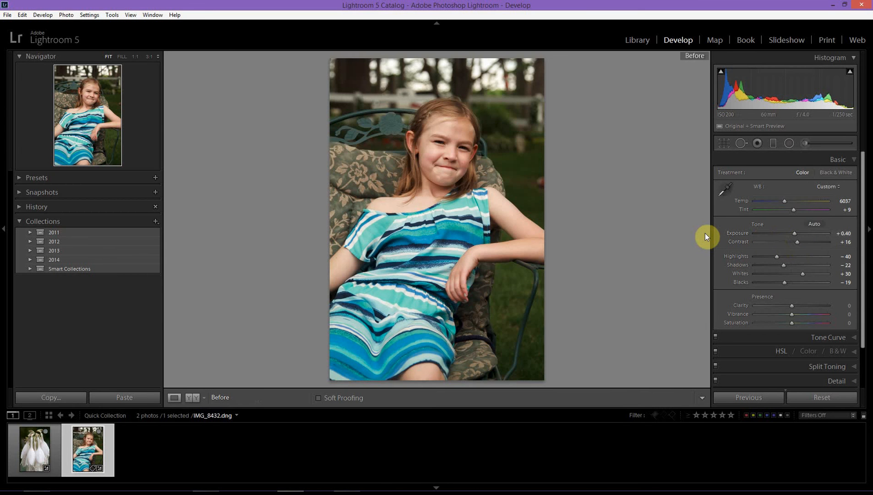
{"action": "key", "text": "backslash"}
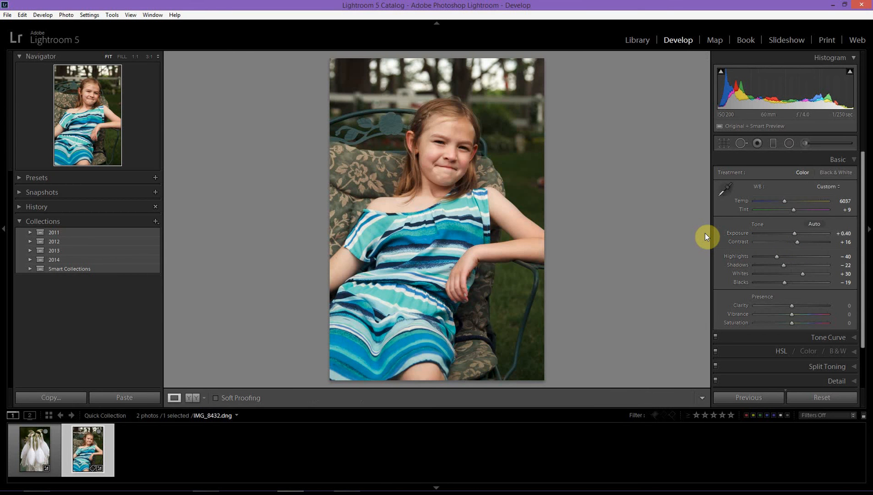